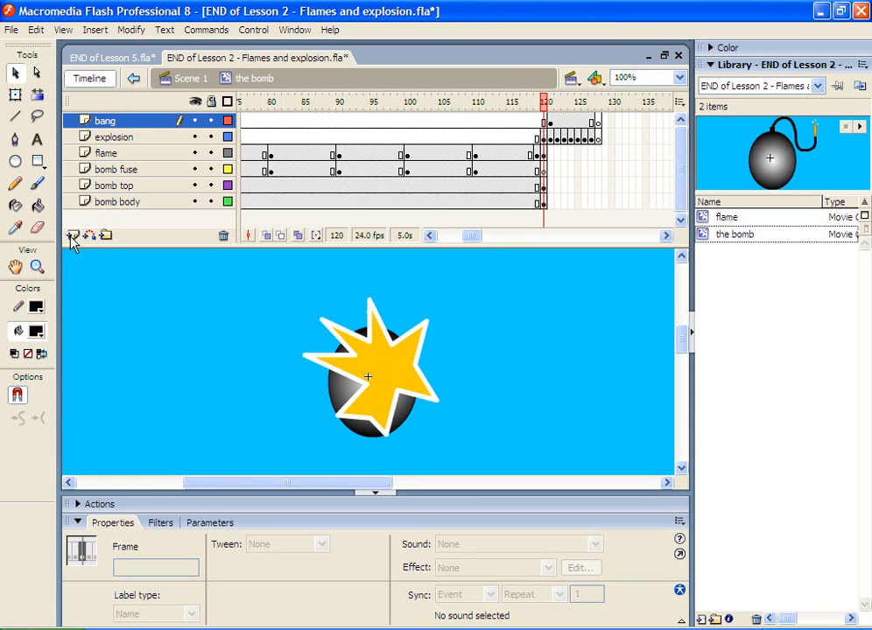
Step: Switch to the browser, search Google for "free sound effects explosion" and open the War Sound Effects result
key("alt+Tab")
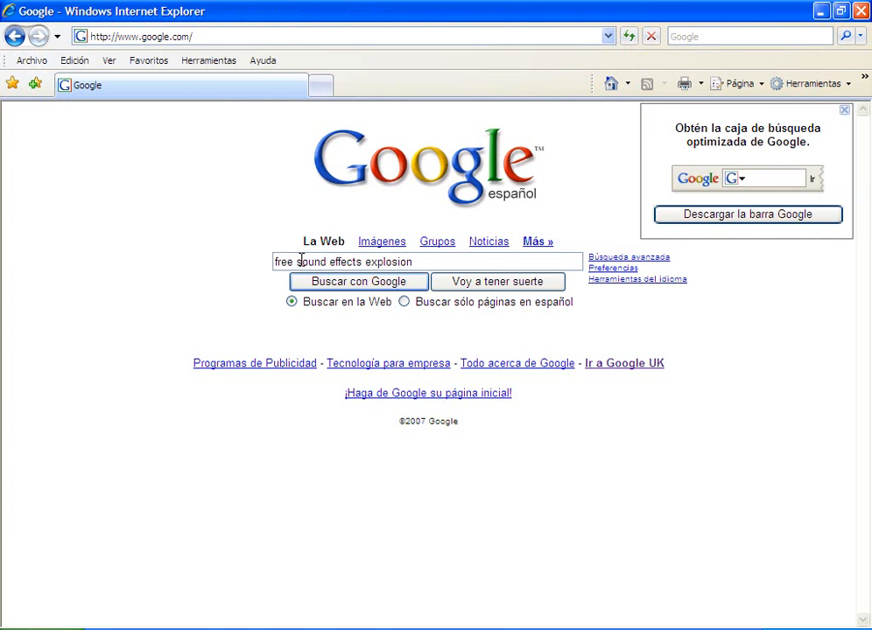
key("Return")
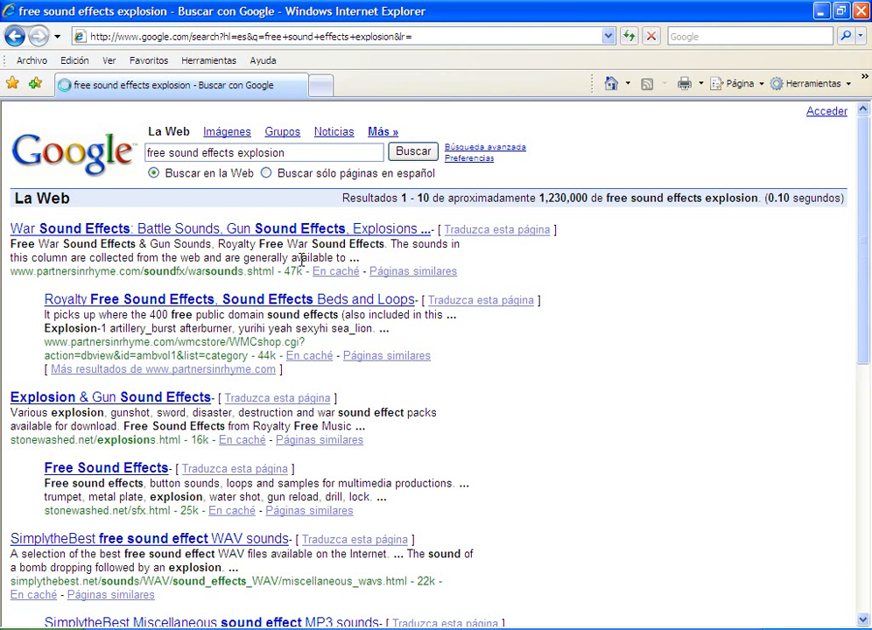
left_click(135, 232)
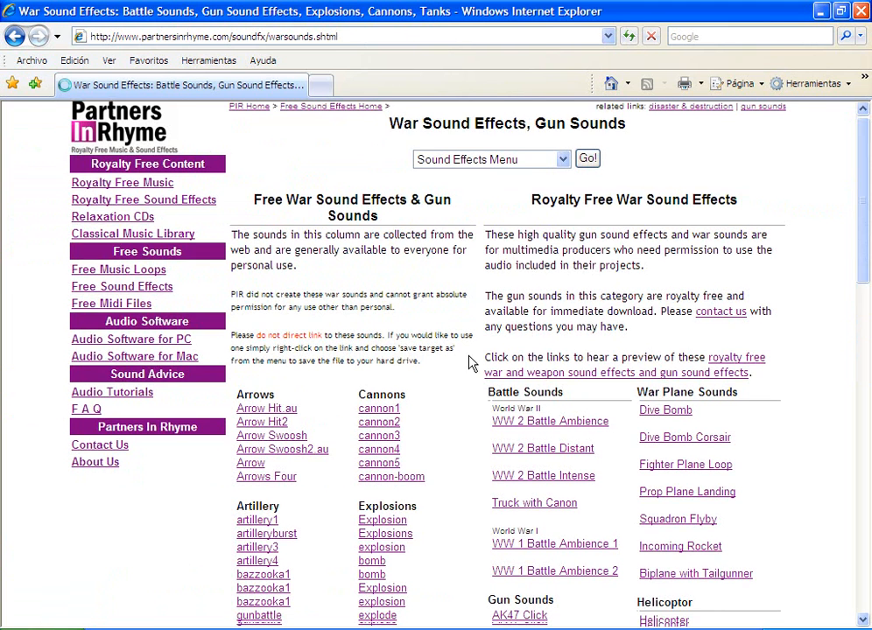
Step: Save the first Explosion sound link as explbomb.au into the NEW MODULE FLASH GAME\Lesson 2 folder on the IPOD DE KEN (H:) drive
scroll(352, 313, "down", 5)
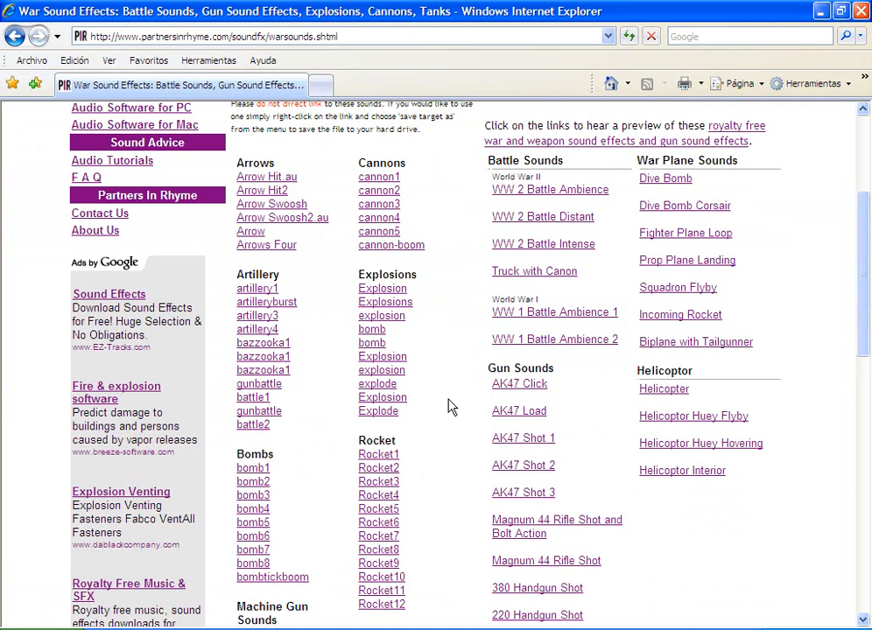
right_click(384, 291)
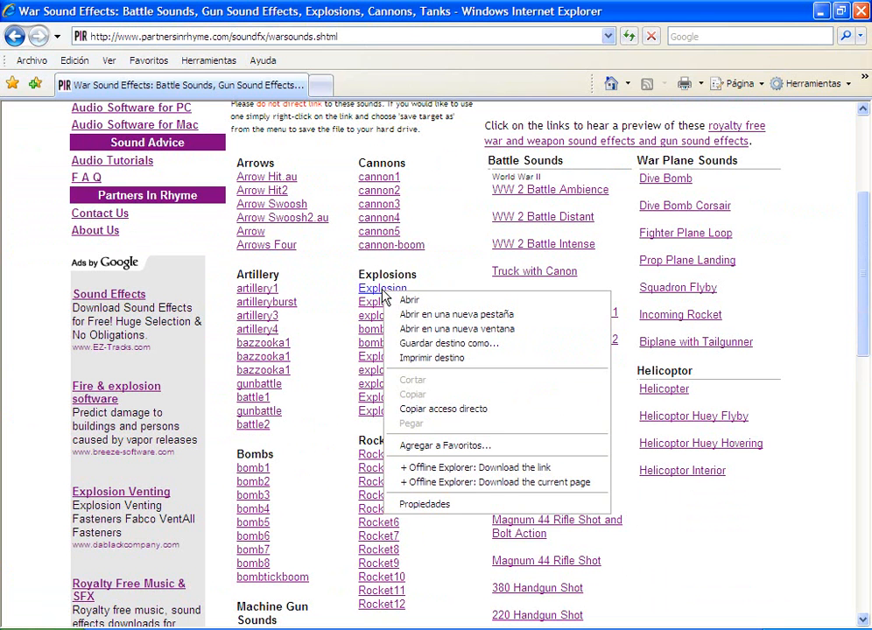
left_click(414, 345)
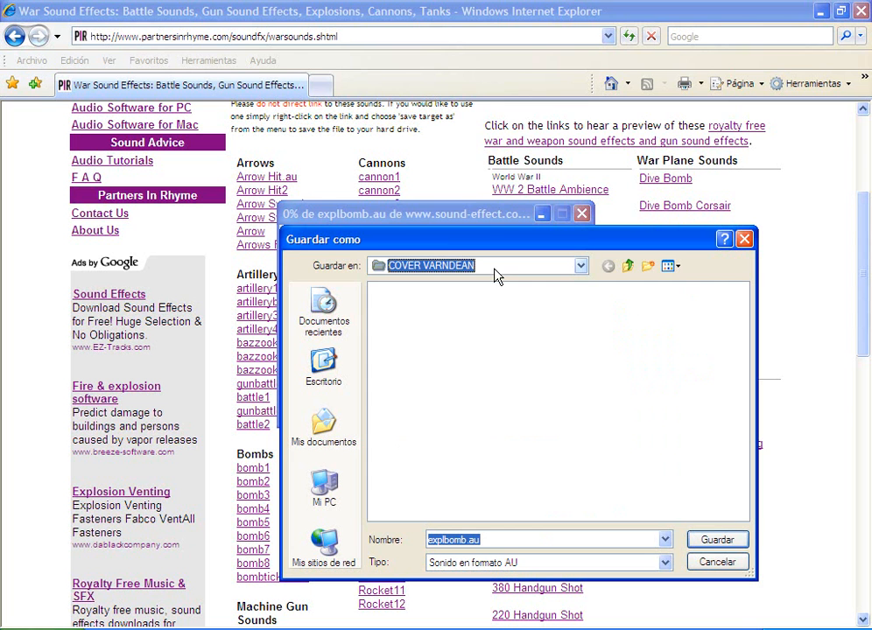
left_click(429, 265)
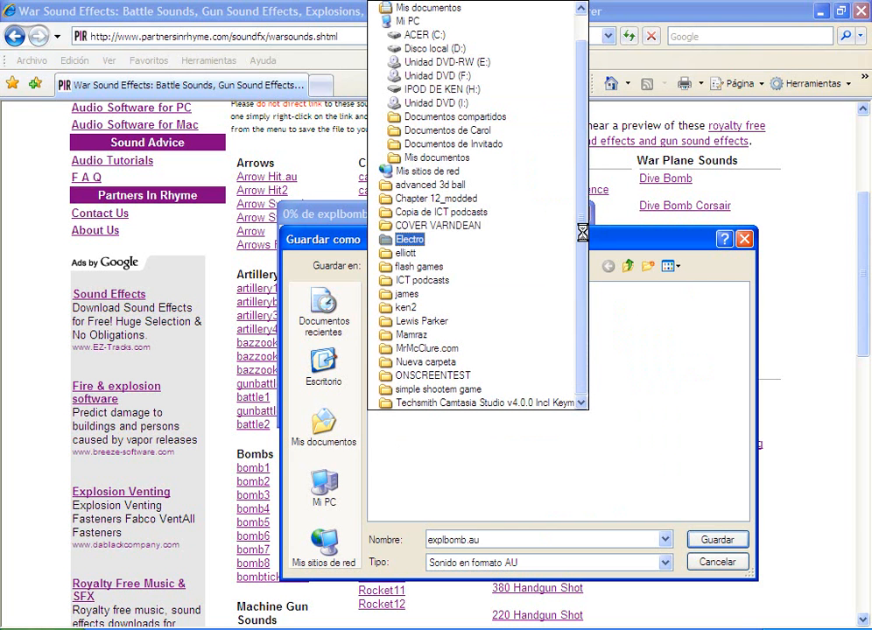
left_click(445, 90)
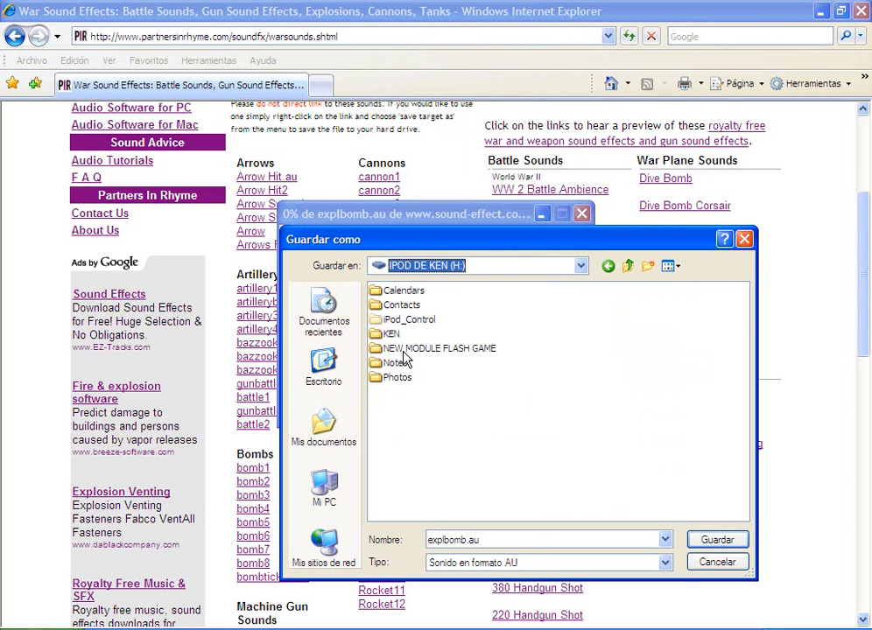
double_click(408, 349)
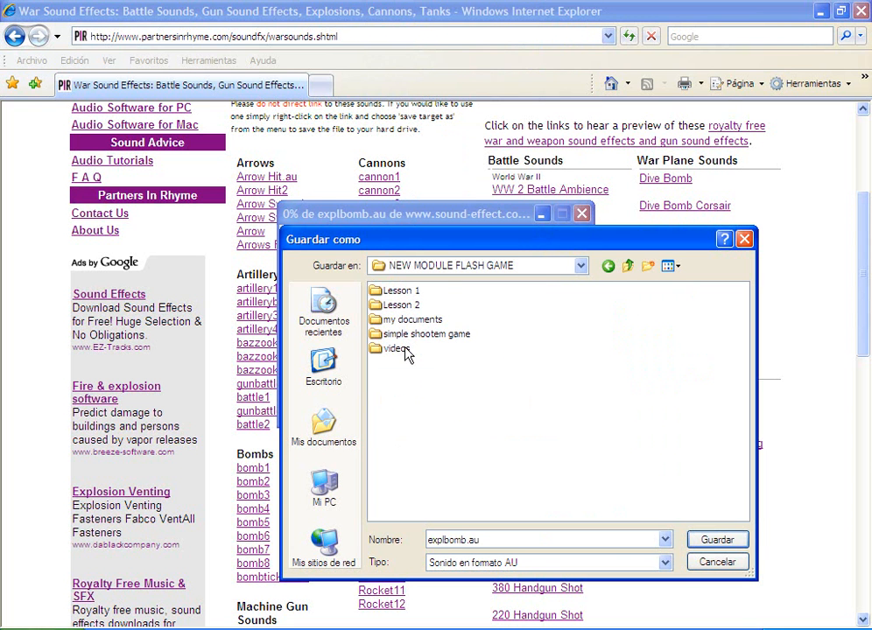
double_click(394, 306)
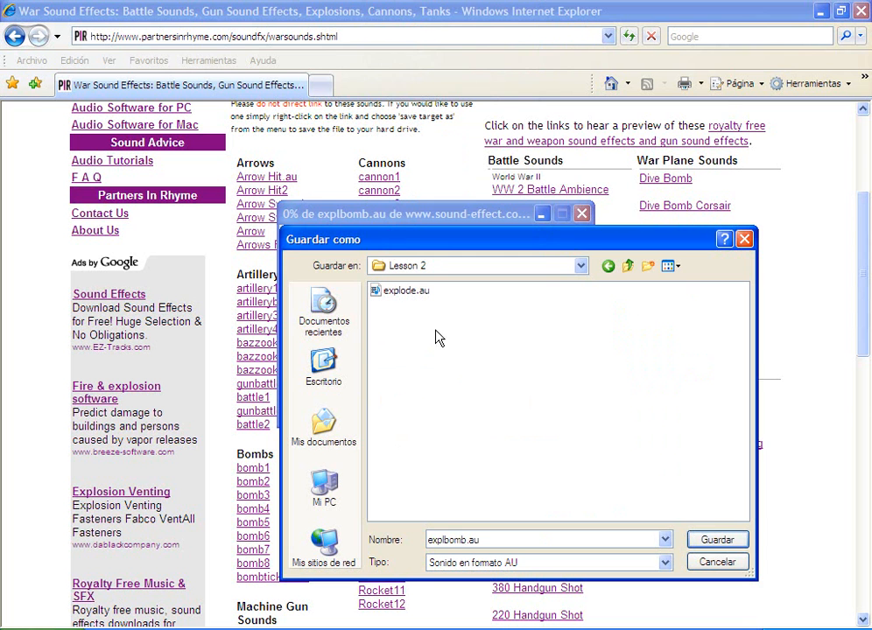
double_click(483, 540)
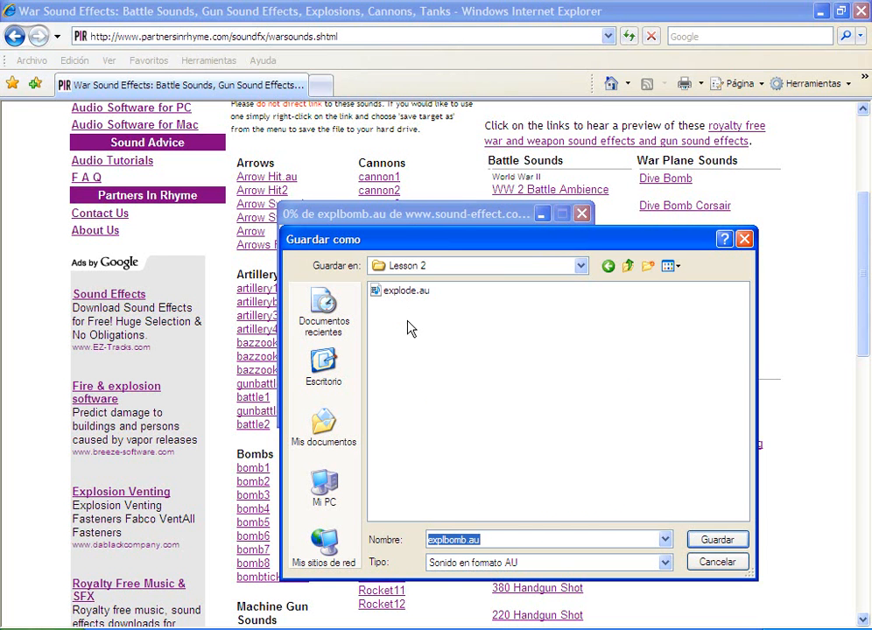
left_click(714, 540)
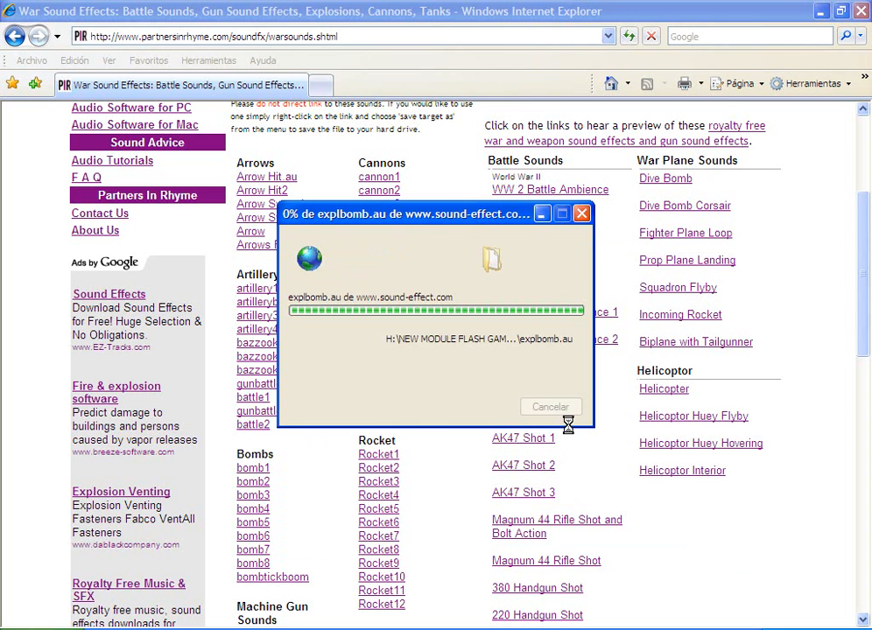
Step: Close the download window and minimize the browser to return to Flash
left_click(551, 408)
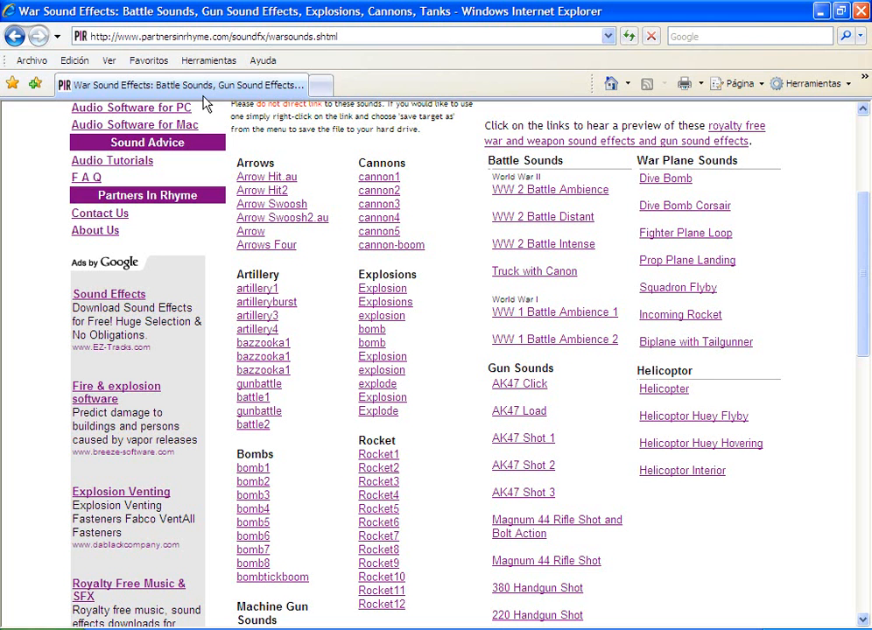
left_click(821, 11)
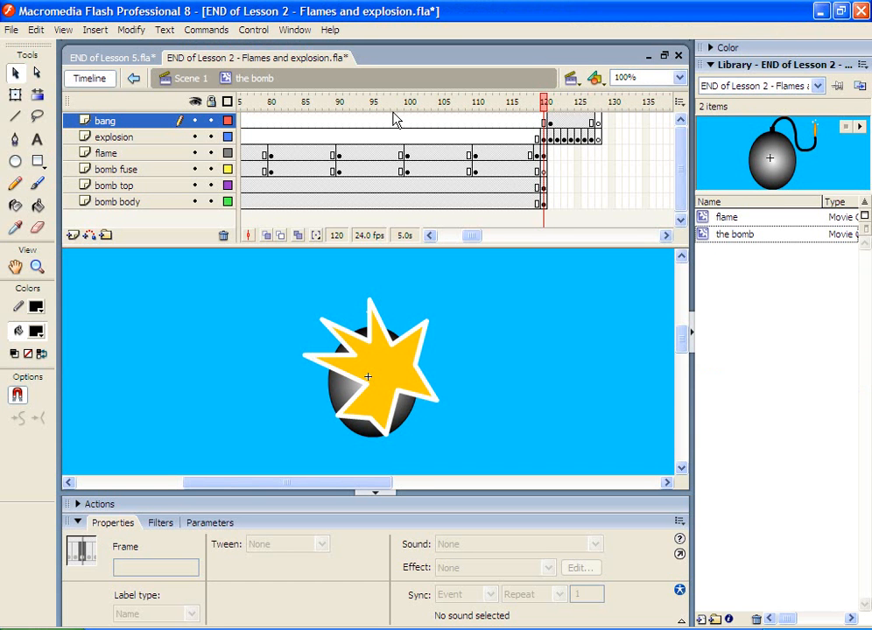
Step: Insert a new layer above the bang layer and name it explosion sound
left_click_drag(378, 102, 544, 101)
left_click_drag(407, 111, 544, 104)
left_click(74, 238)
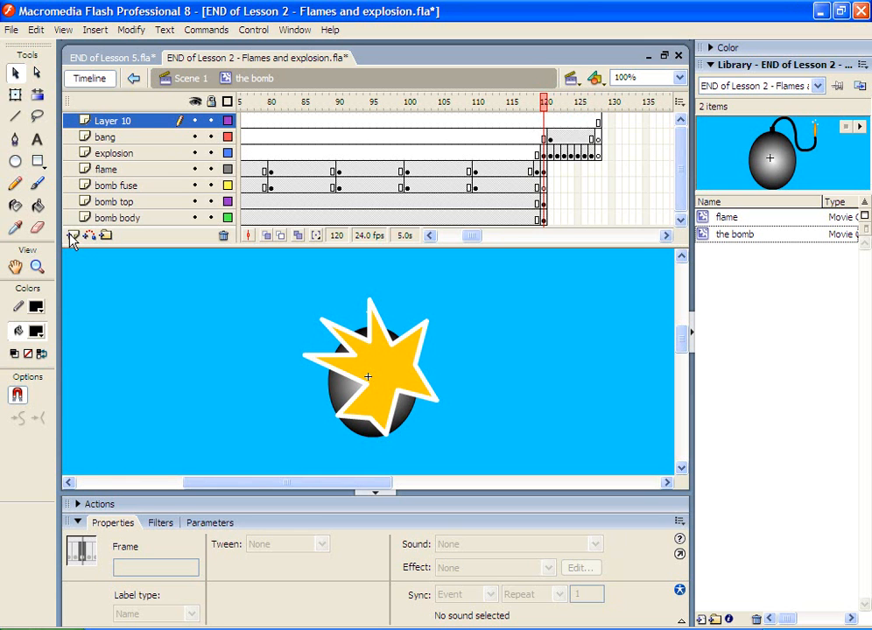
double_click(102, 123)
type("explosio")
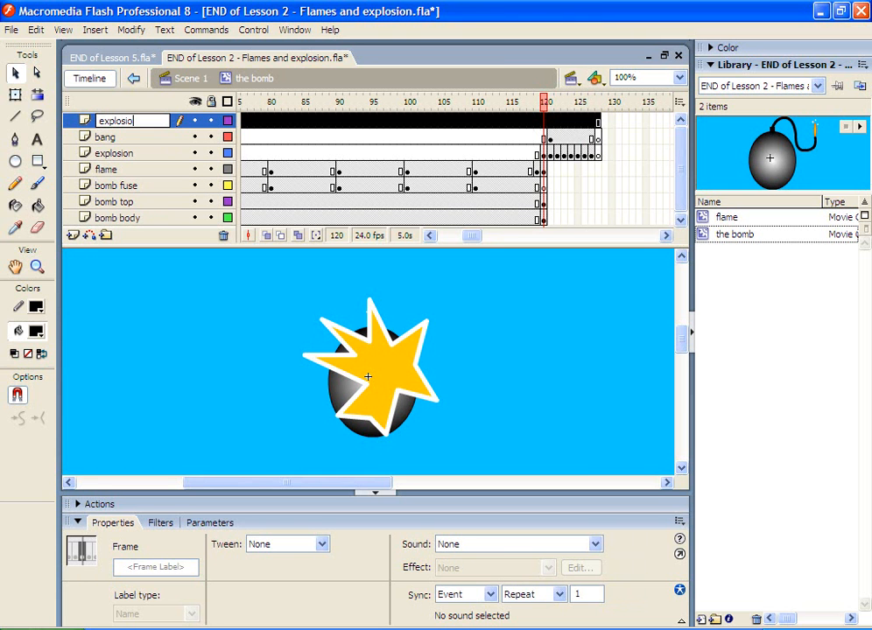
type("n sound")
key("Return")
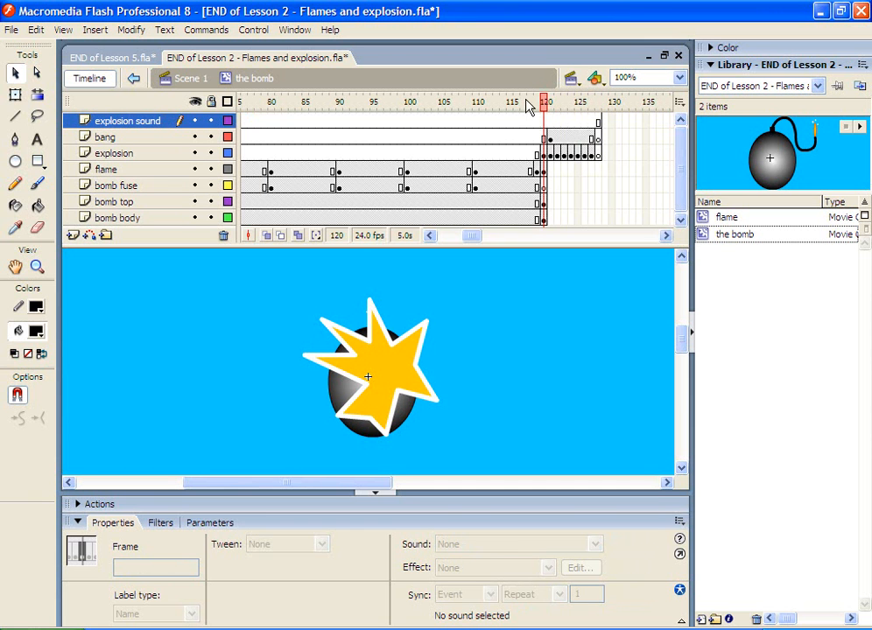
Step: Insert a keyframe at frame 120 on the explosion sound layer
left_click_drag(525, 102, 547, 99)
left_click(544, 120)
right_click(545, 122)
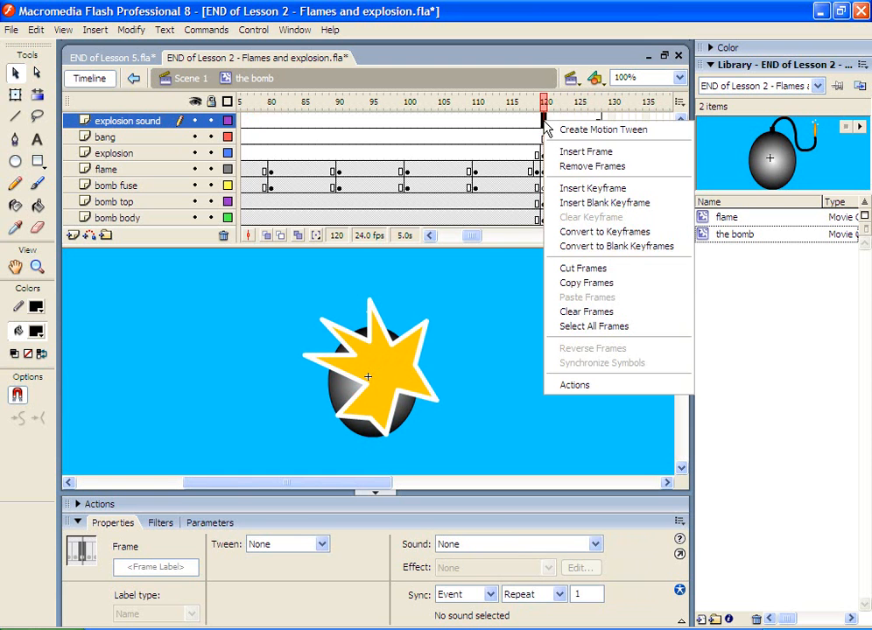
left_click(569, 191)
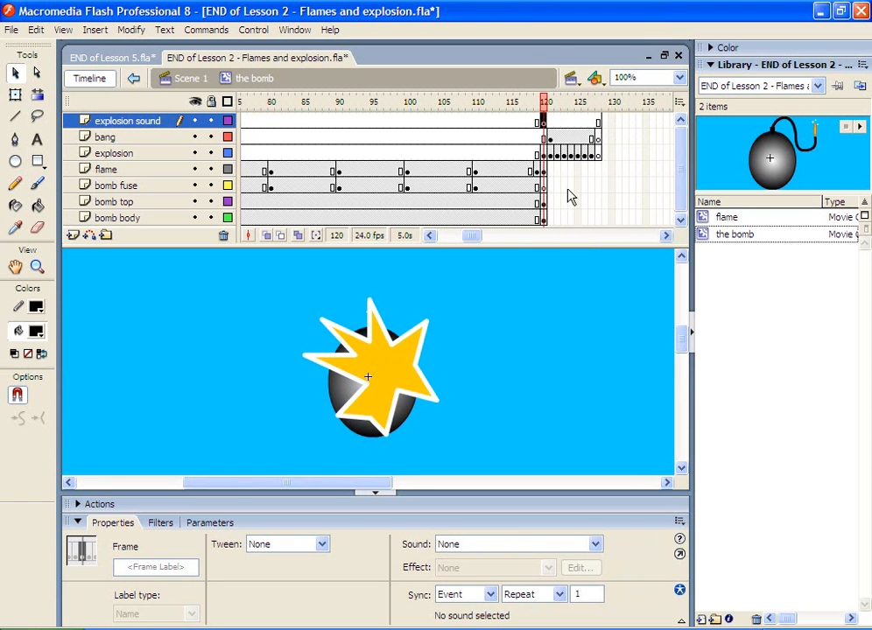
Step: Import explode.au from the NEW MODULE FLASH GAME\Lesson 2 folder into the library
left_click(11, 29)
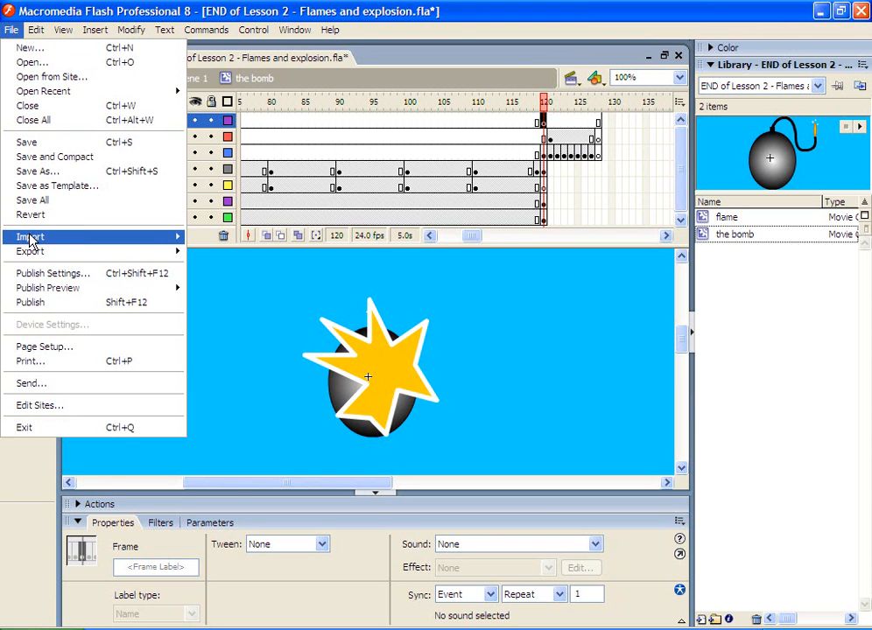
mouse_move(27, 237)
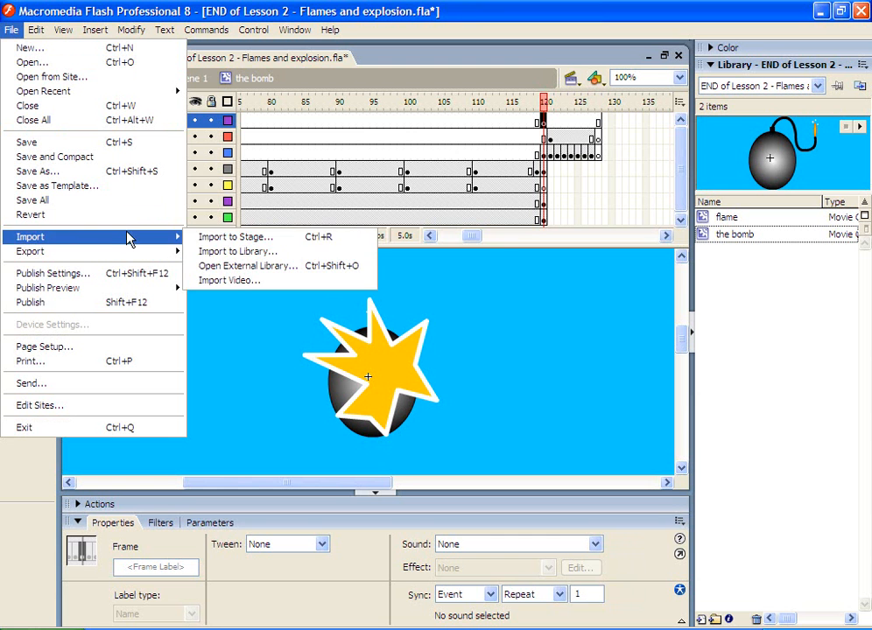
left_click(213, 254)
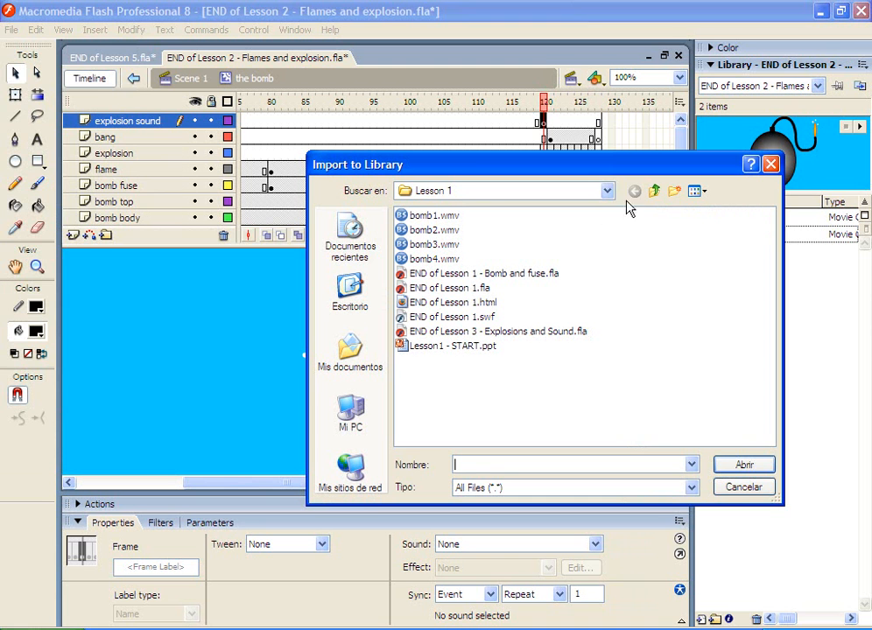
left_click(607, 190)
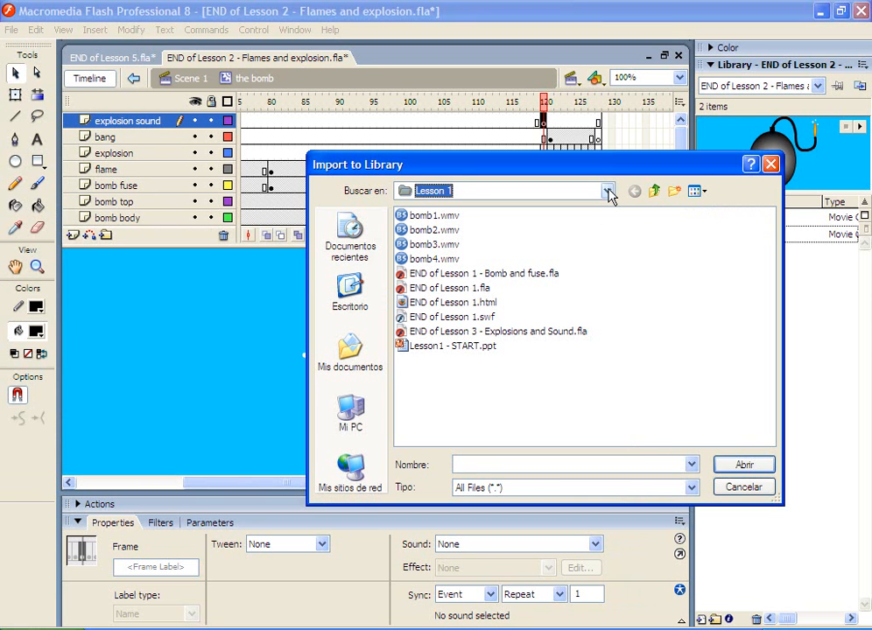
left_click(655, 188)
left_click(650, 188)
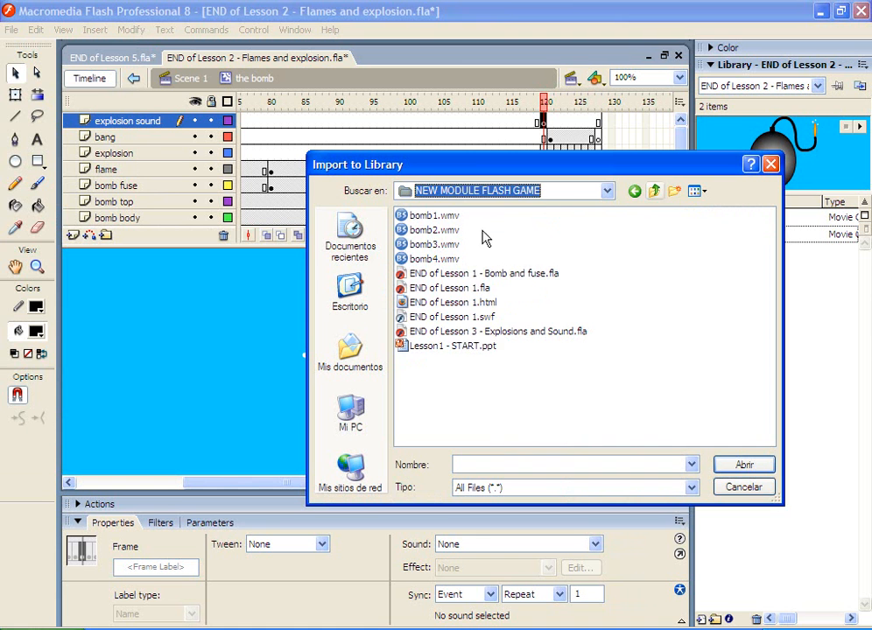
double_click(437, 231)
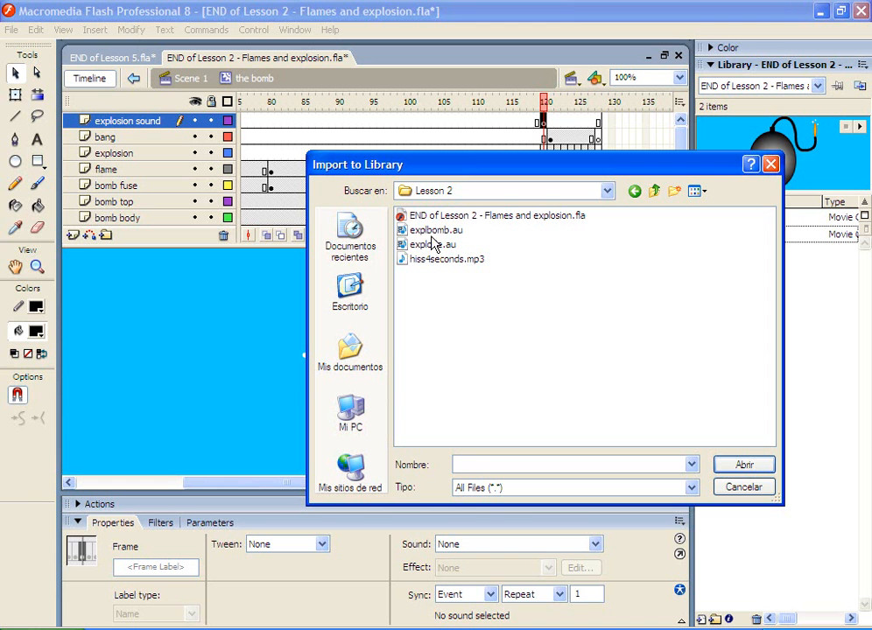
double_click(429, 245)
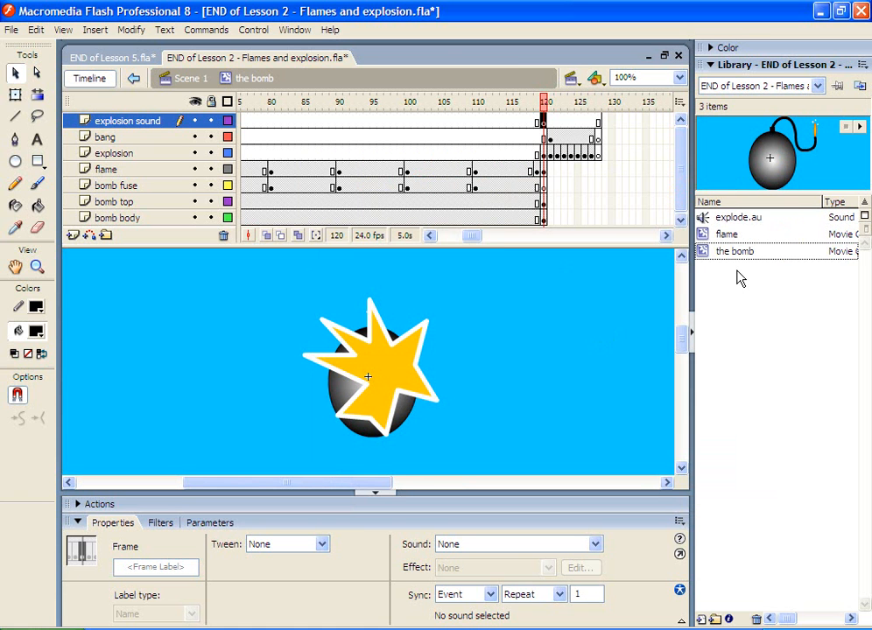
Step: Place the explode.au sound from the library onto the stage at frame 120 of the explosion sound layer
left_click(726, 220)
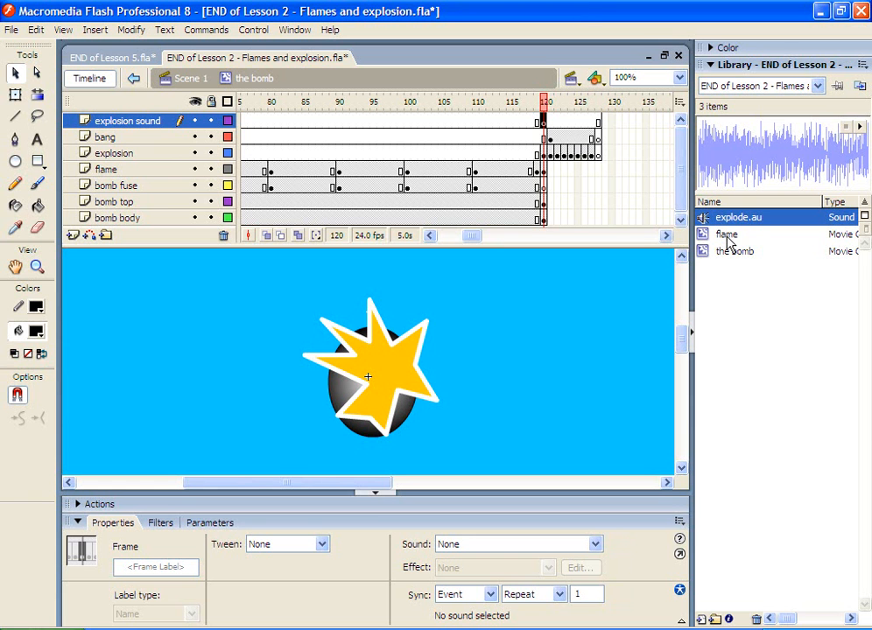
left_click(727, 253)
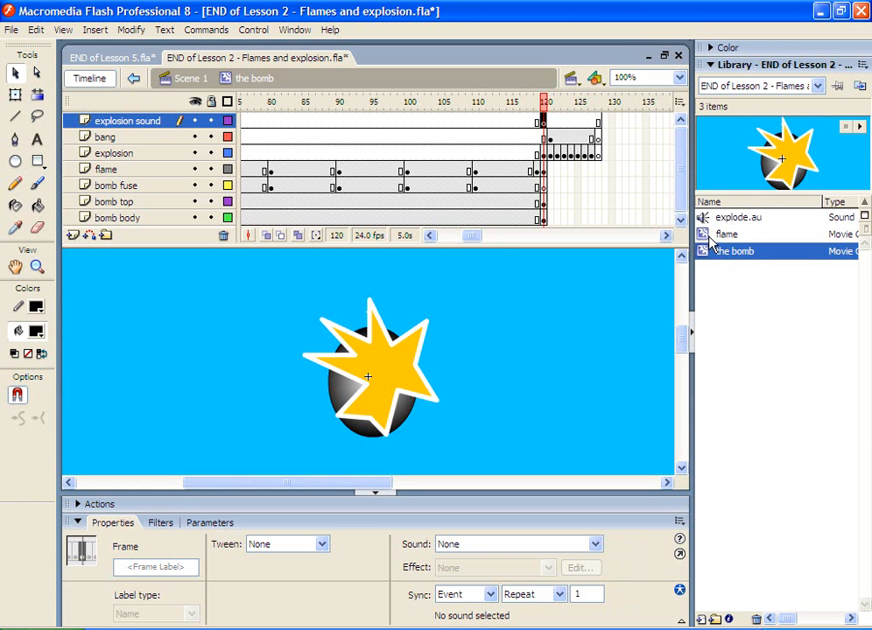
left_click(722, 236)
left_click(717, 220)
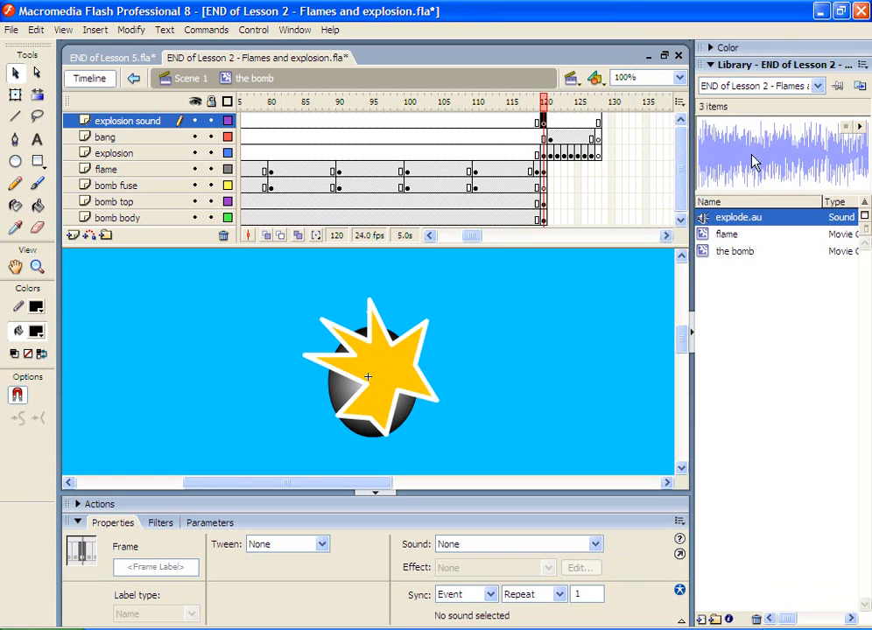
left_click(543, 121)
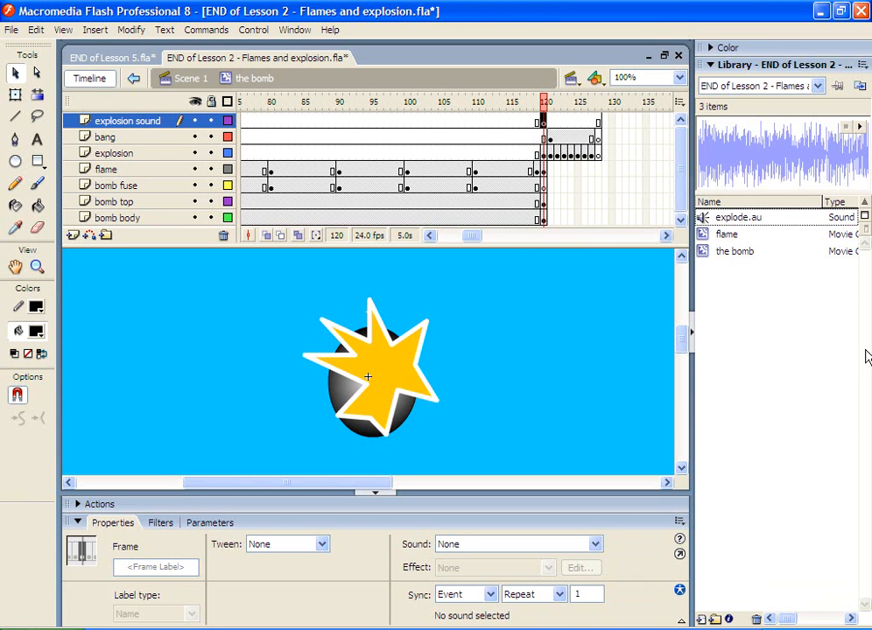
left_click(732, 219)
left_click(642, 263)
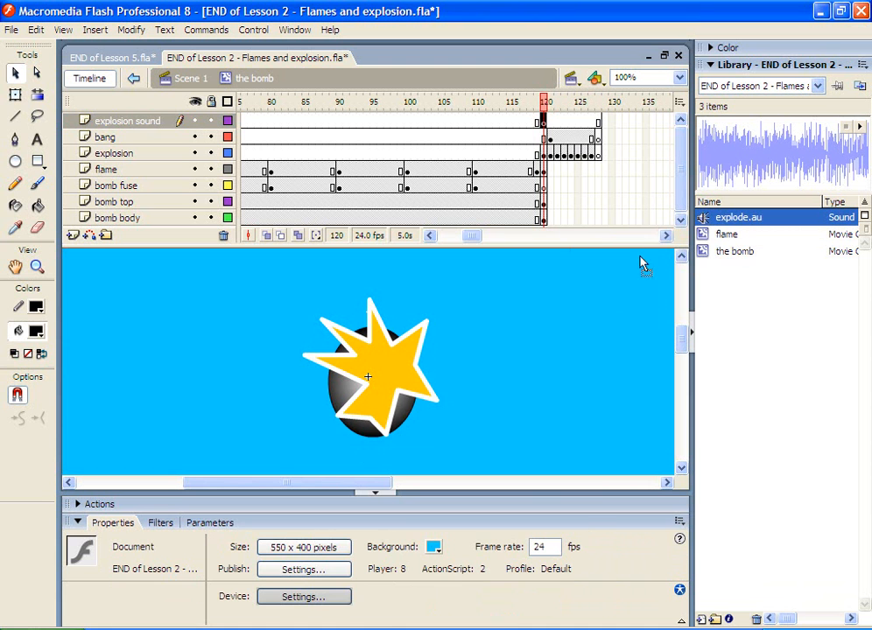
left_click_drag(642, 263, 523, 332)
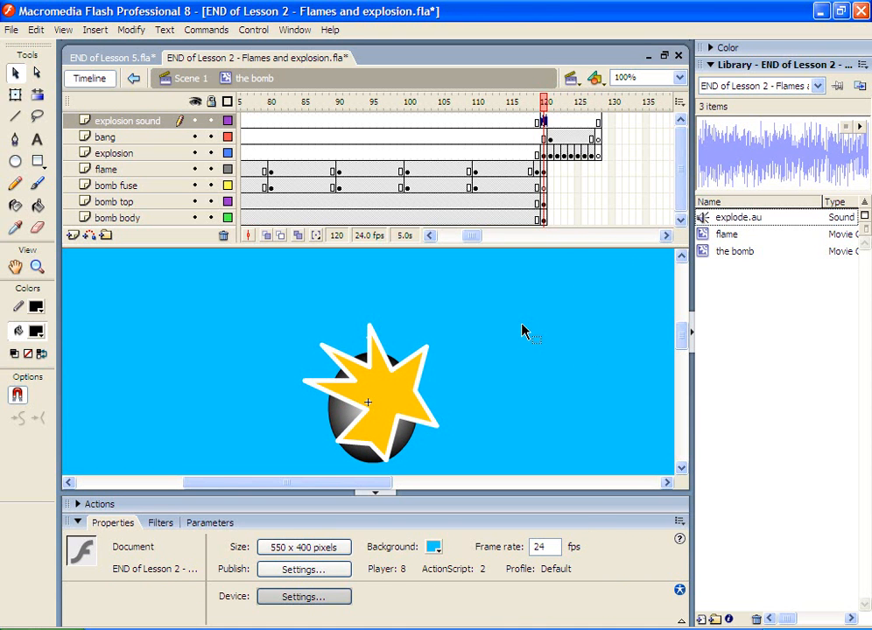
left_click(546, 121)
mouse_move(482, 237)
left_mouse_down()
mouse_move(459, 233)
mouse_move(480, 233)
left_mouse_up()
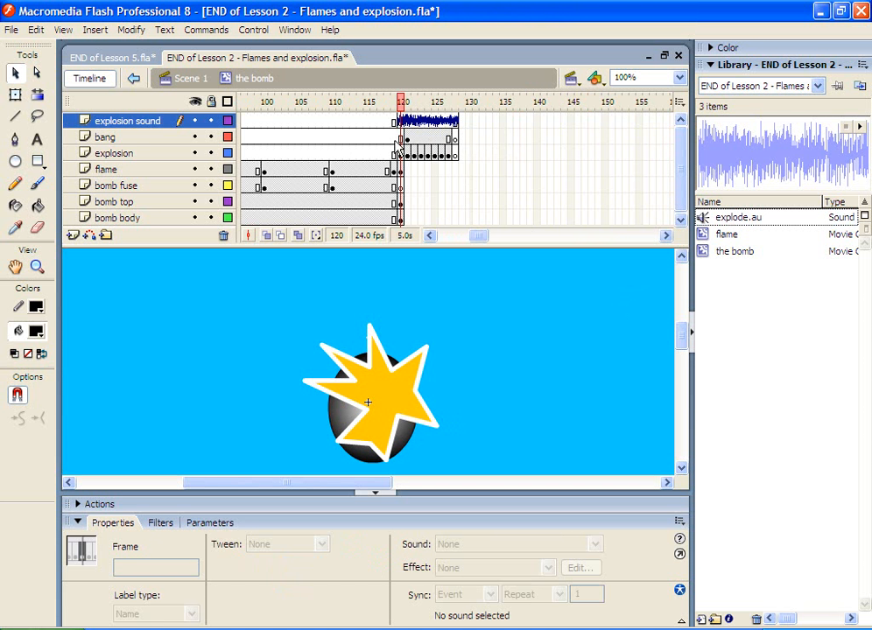
Step: Play the timeline from around frame 120 to preview the explosion with its sound
left_click_drag(314, 102, 418, 101)
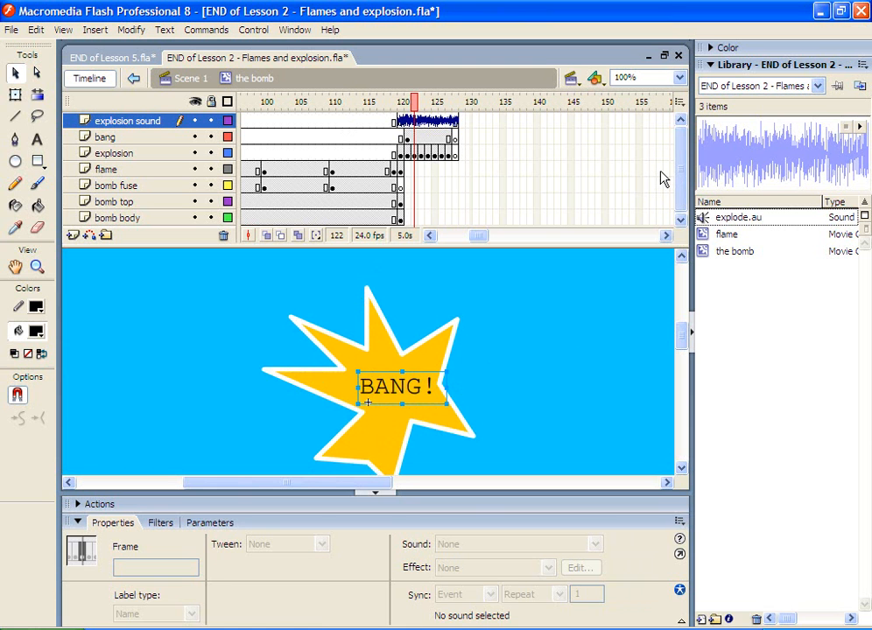
key("XF86AudioRaiseVolume")
key("Return")
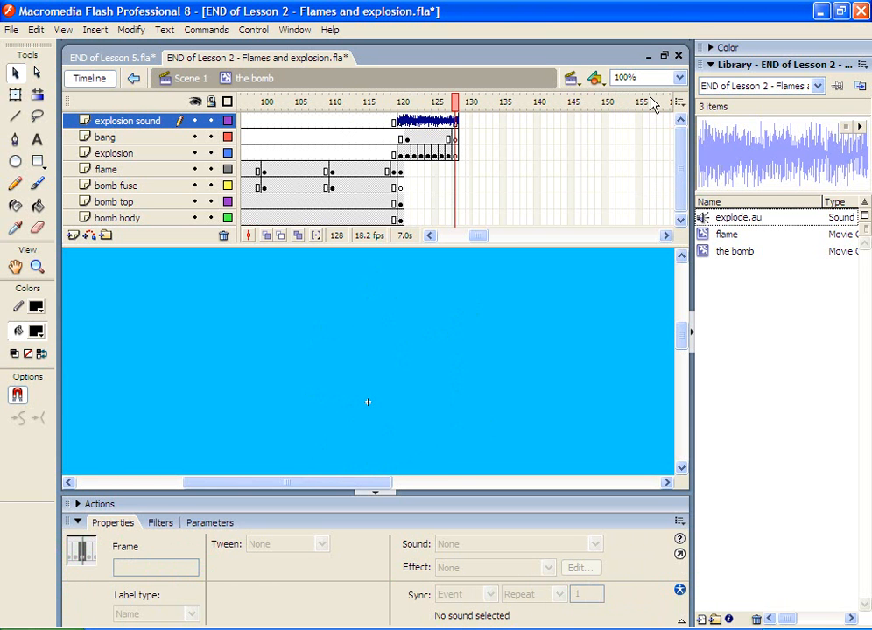
Step: Return to frame 1 and publish a Flash preview of the movie
left_click_drag(377, 482, 342, 481)
left_click_drag(456, 234, 440, 235)
left_click(245, 124)
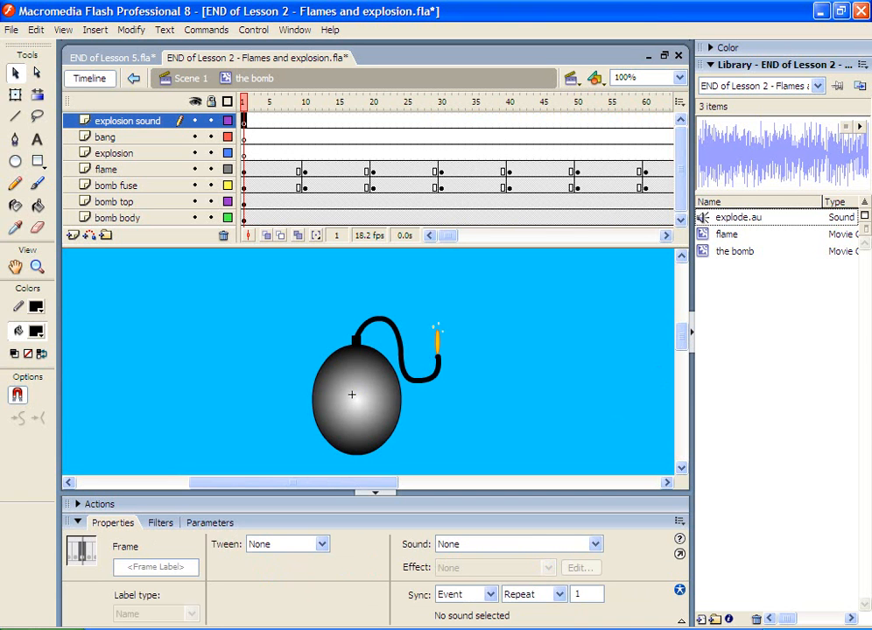
left_click(10, 29)
mouse_move(166, 288)
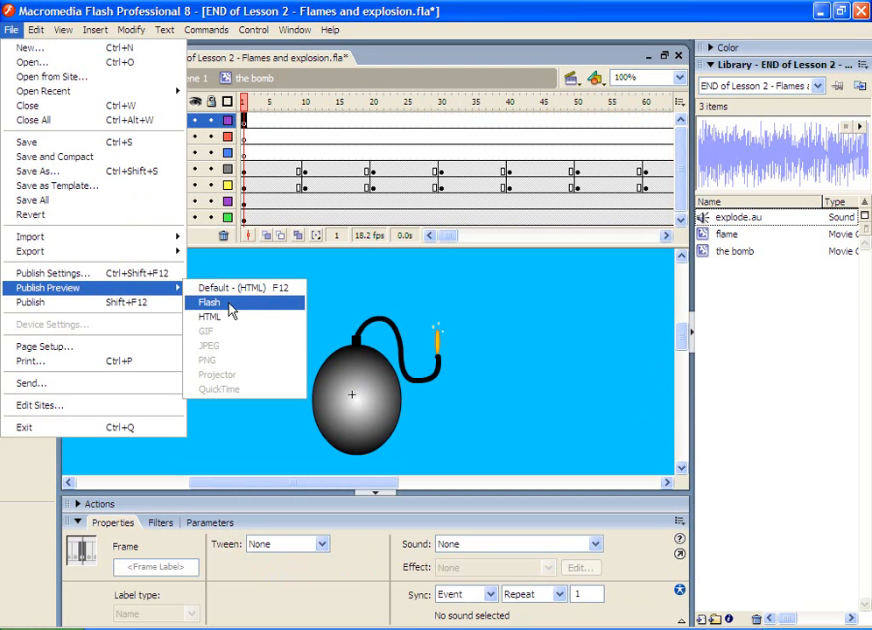
left_click(223, 302)
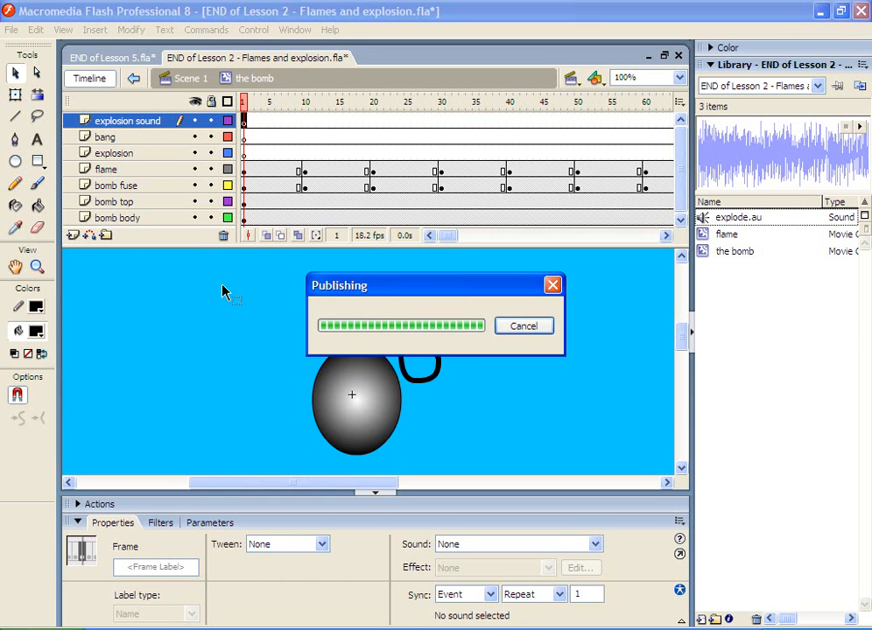